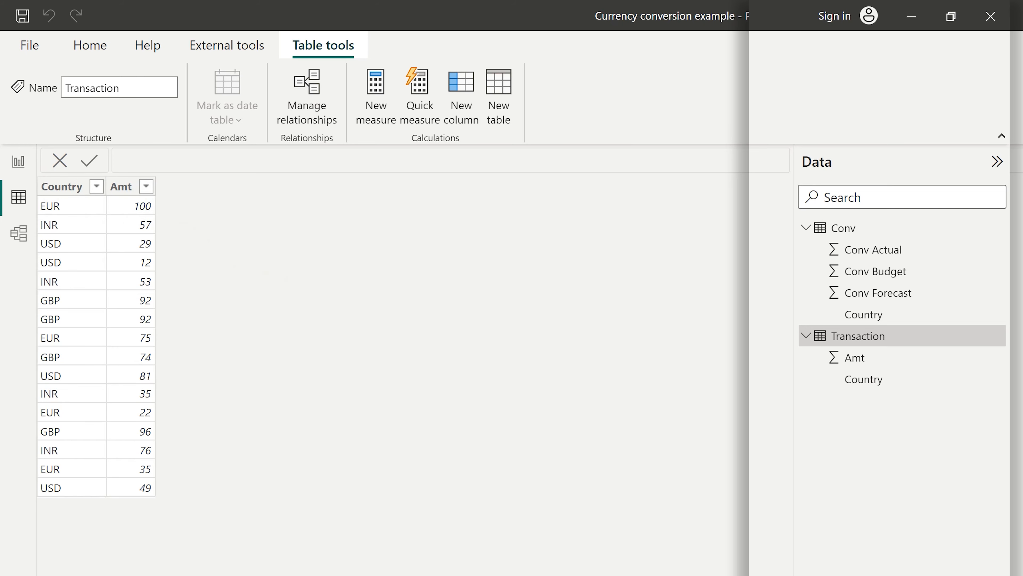
Relate the Conv table to the Transaction table through their Country fields.
left_click(843, 228)
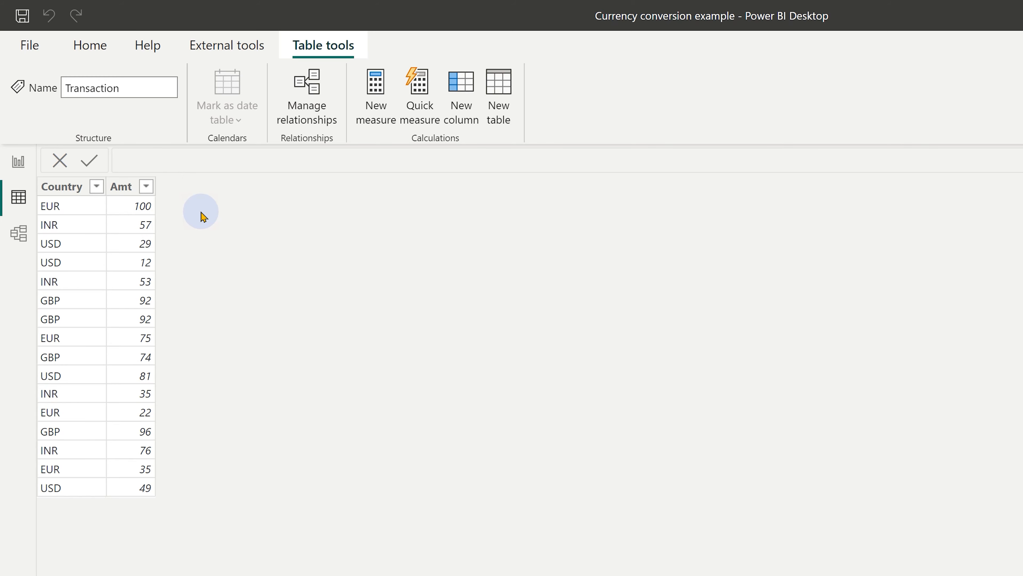
left_click(475, 115)
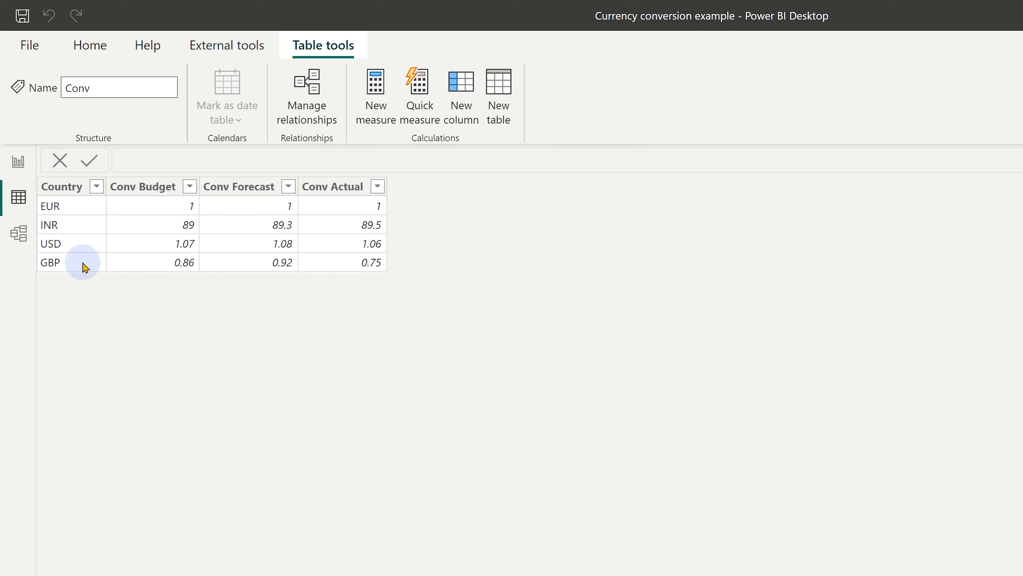
left_click(31, 244)
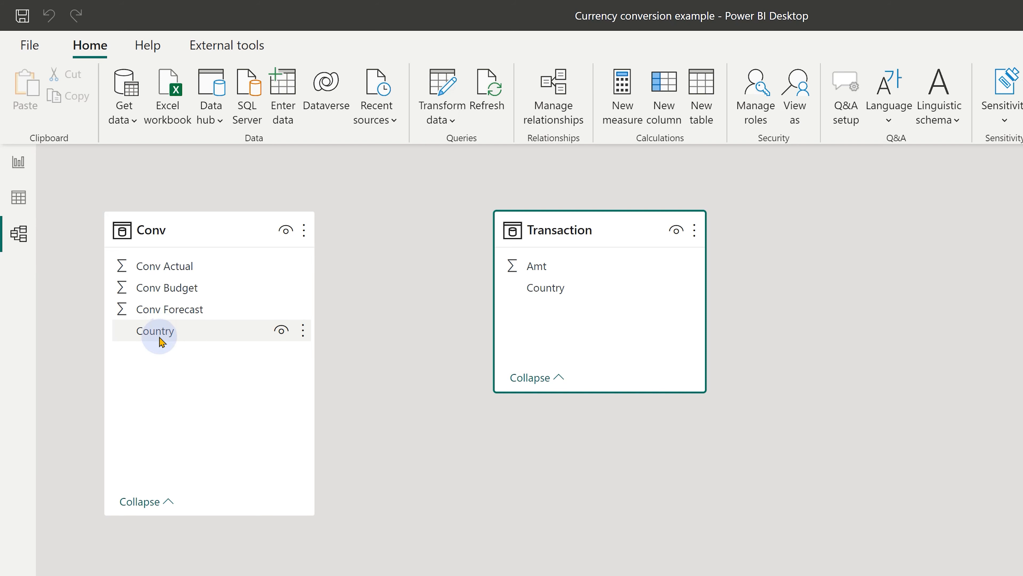
left_click_drag(161, 341, 550, 289)
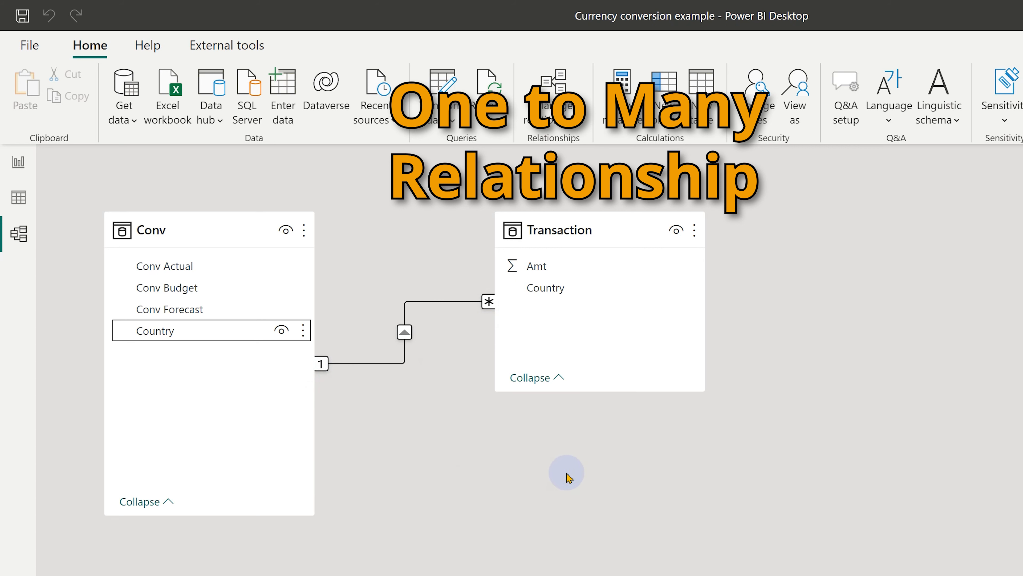
Start a calculated column in the Transaction table's data with the formula beginning Eur Actual = [amt] *.
left_click(19, 198)
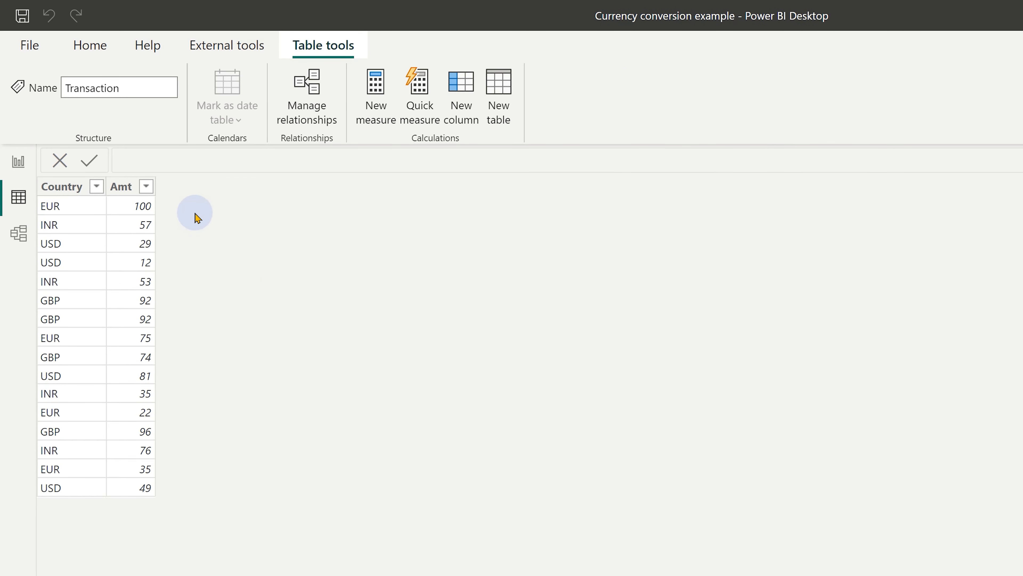
left_click(384, 114)
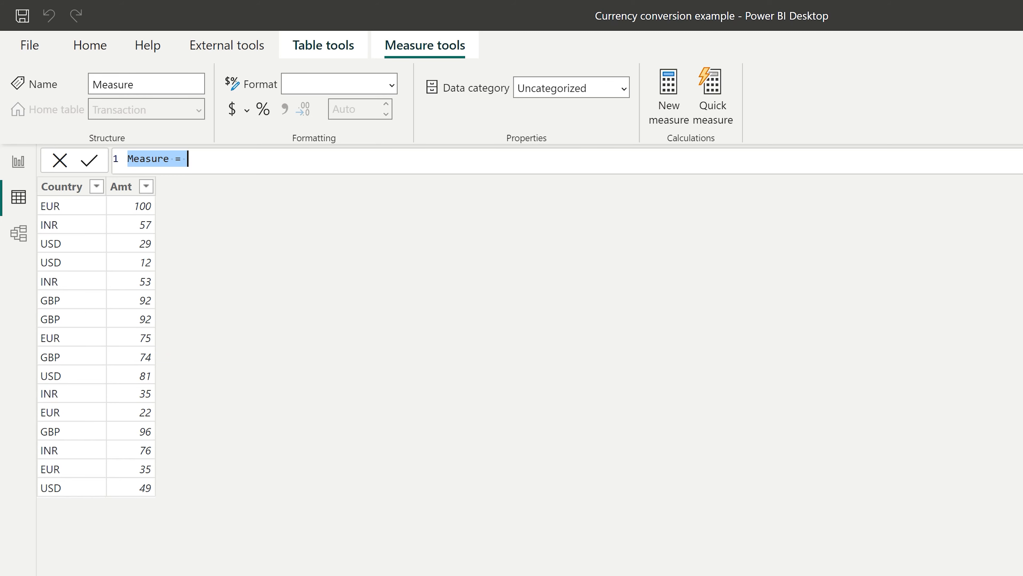
key("Escape")
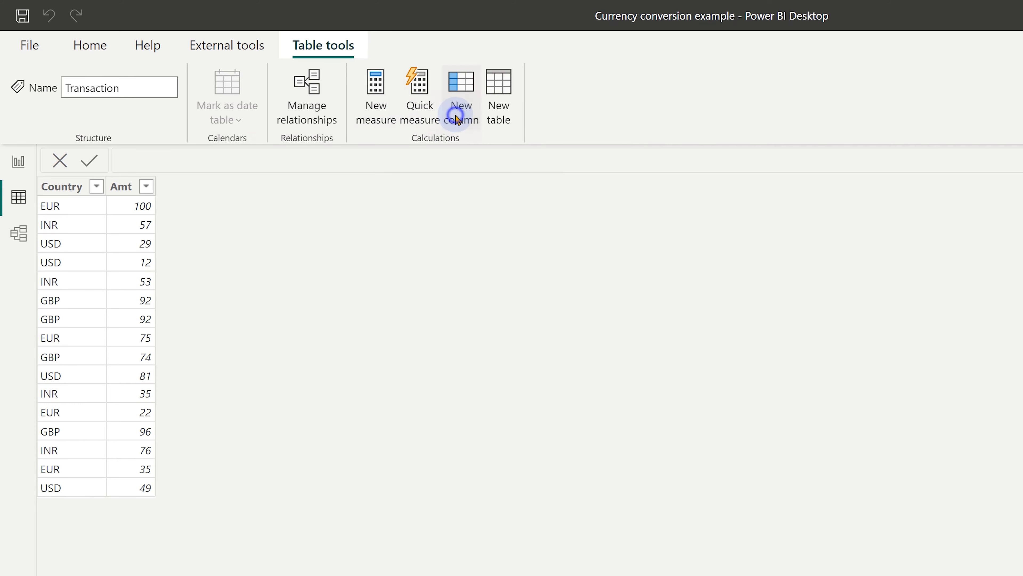
left_click(456, 108)
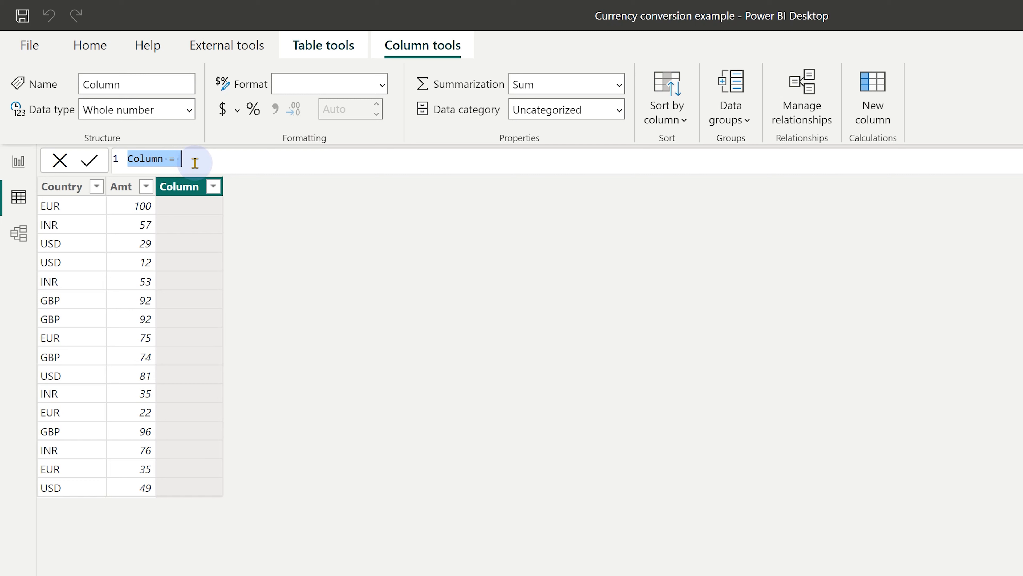
type("Eur ")
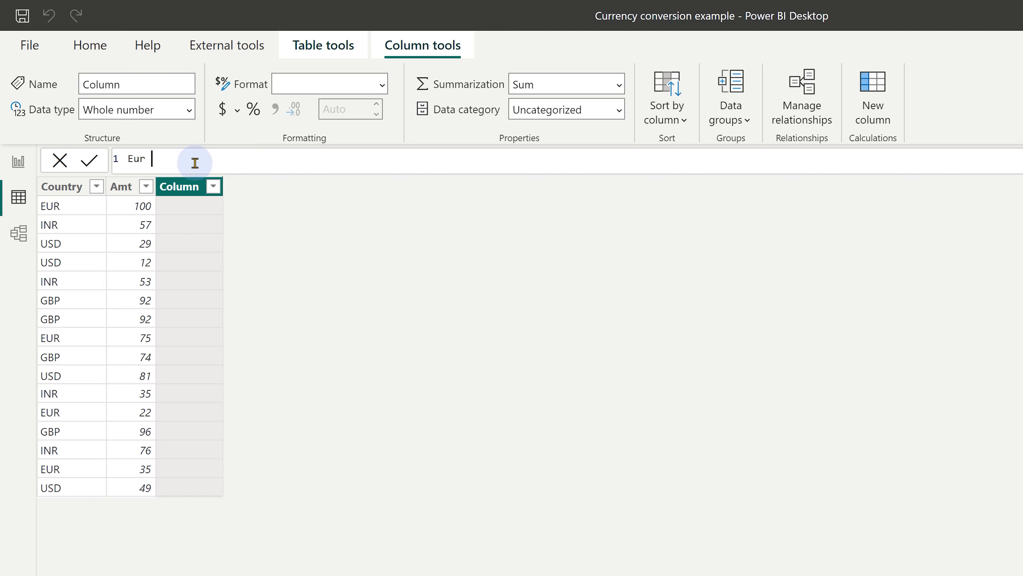
type("Actual = ")
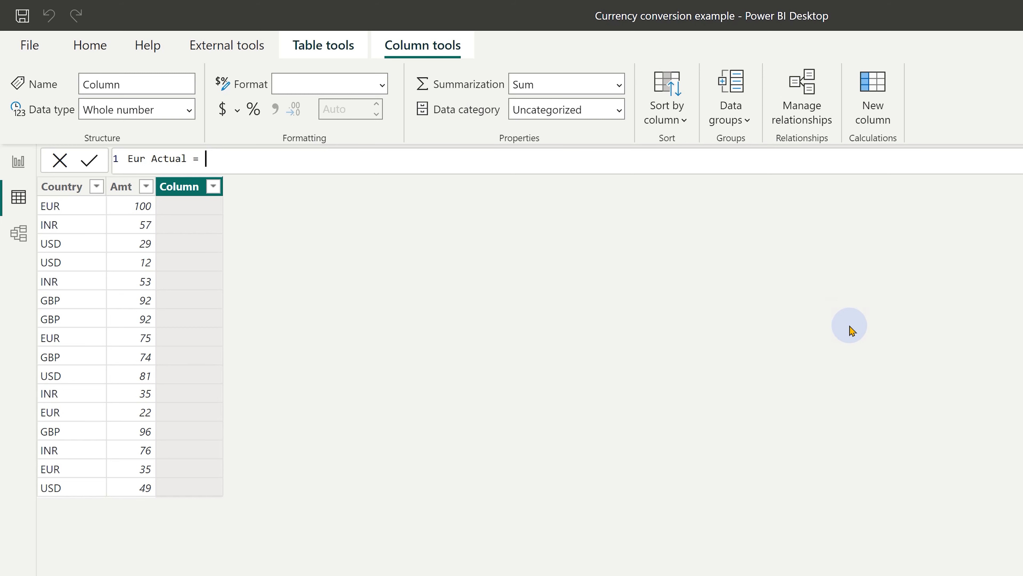
type("[")
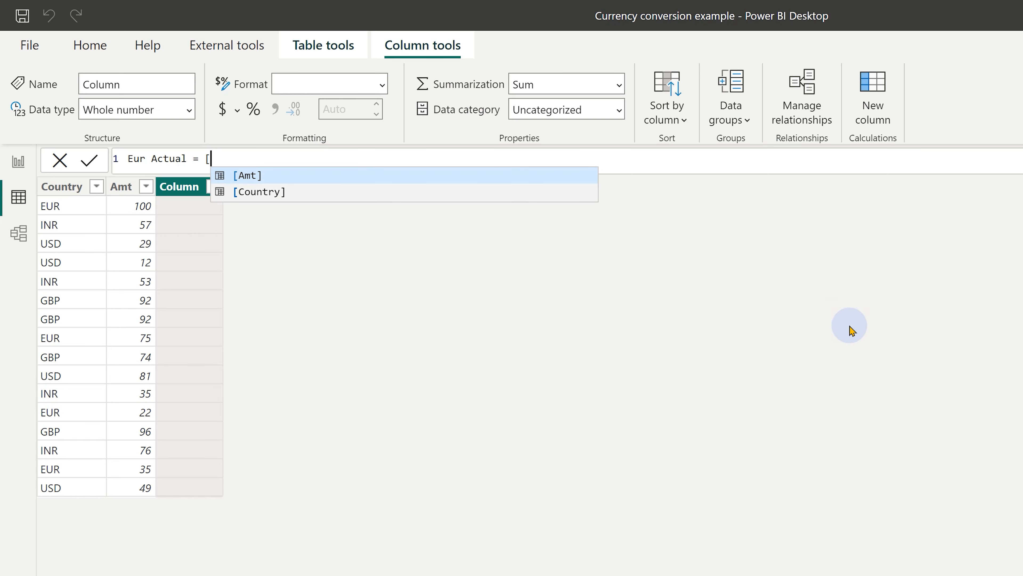
type("amt")
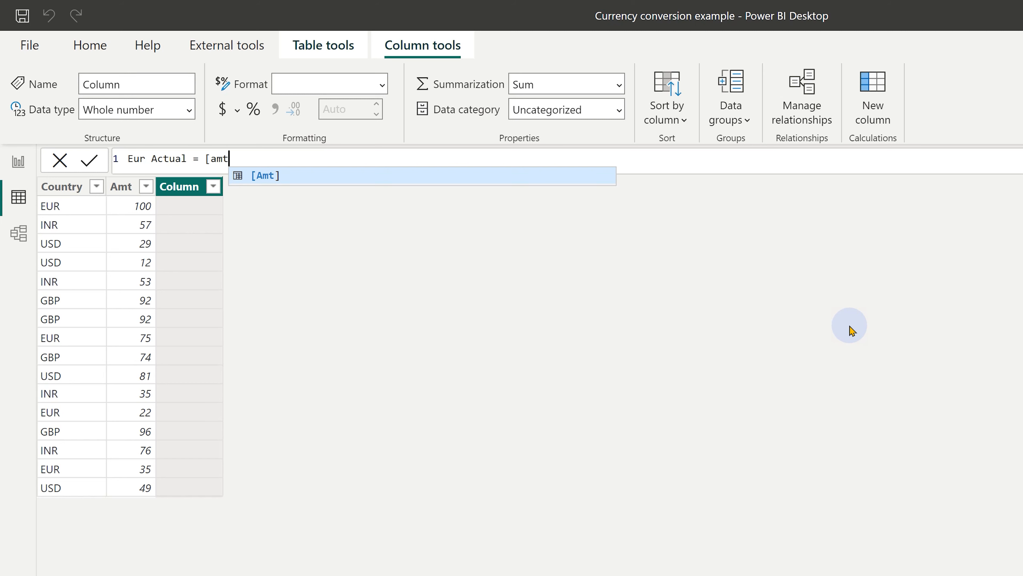
type("]")
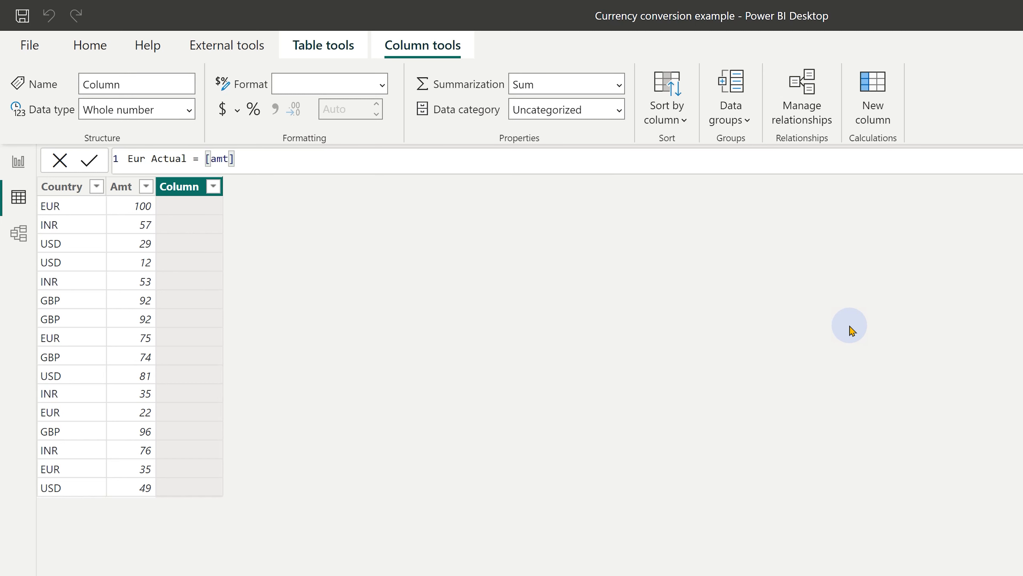
type(" *")
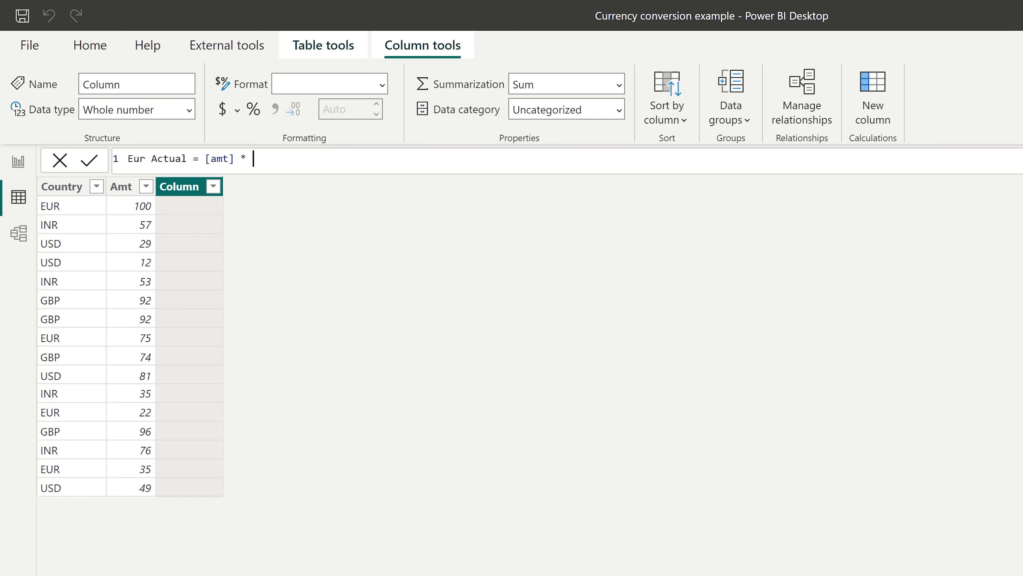
Complete the Eur Actual formula by multiplying with Related(Conv[Conv Actual]) and commit it.
left_click(308, 211)
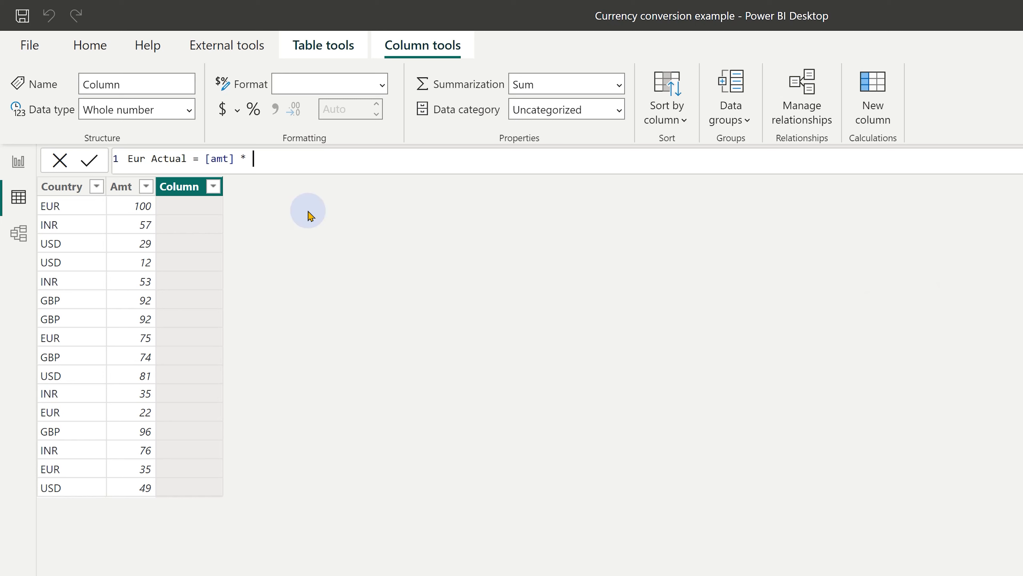
type("Relat")
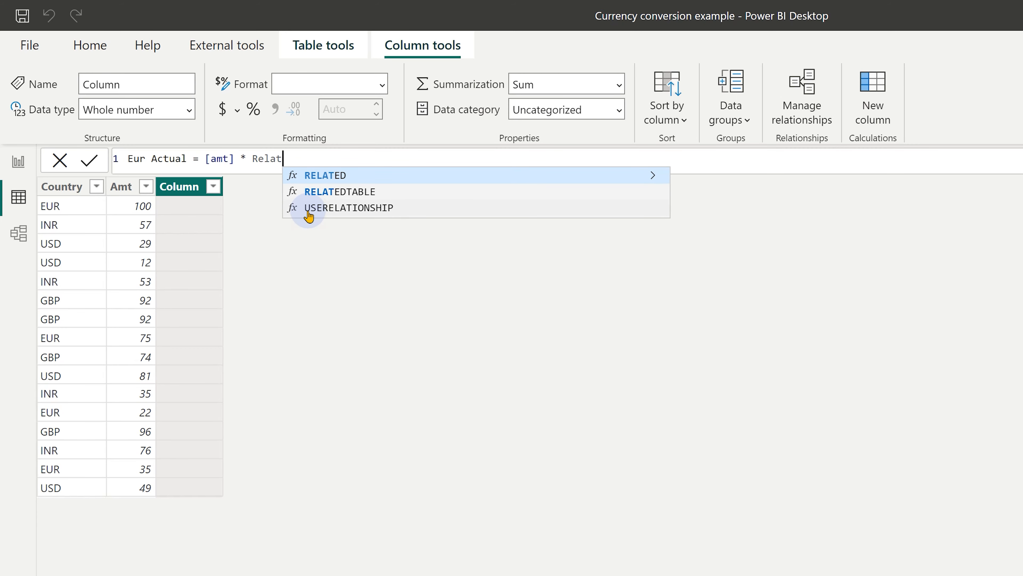
type("ed(")
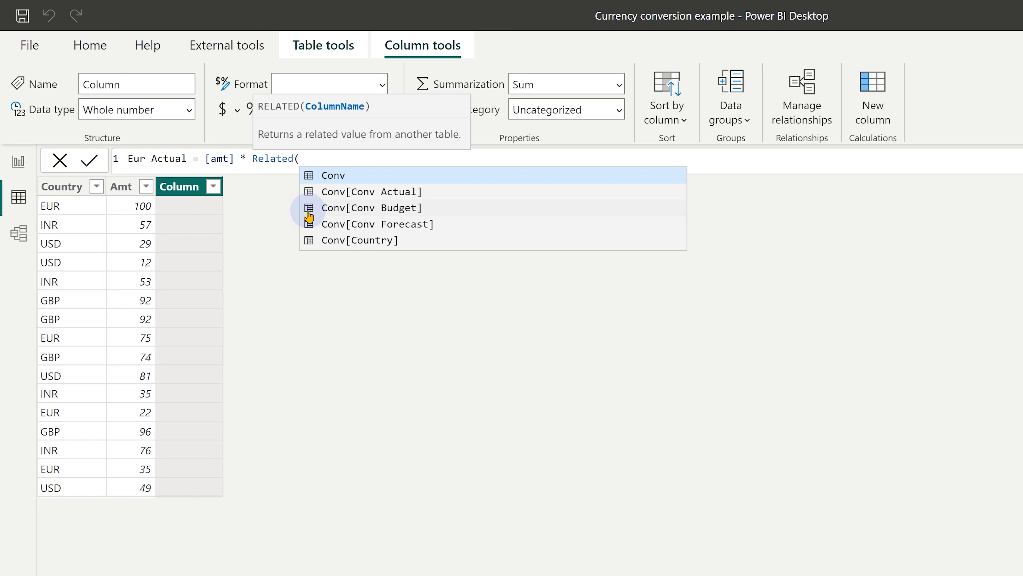
key("Down")
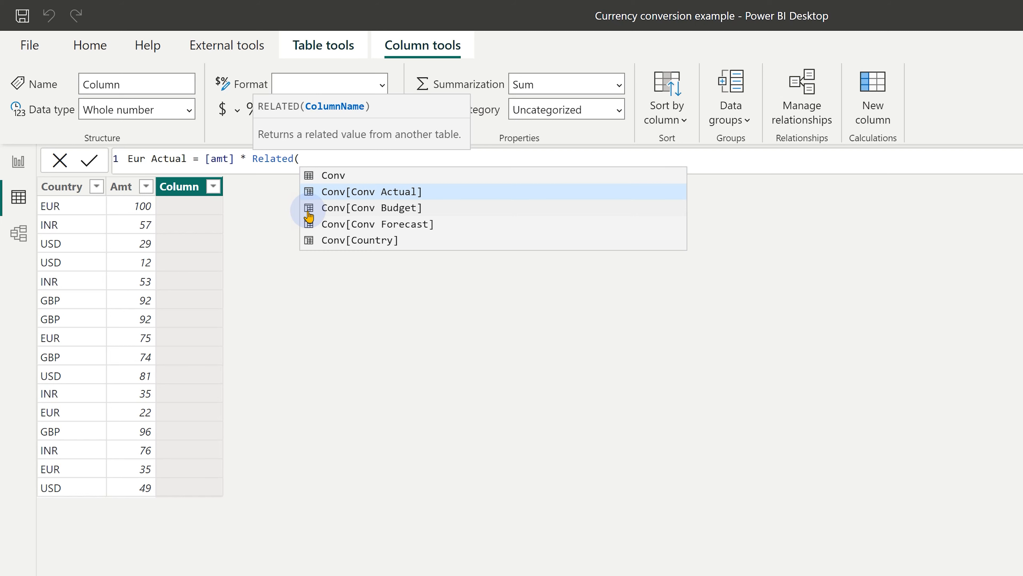
key("Tab")
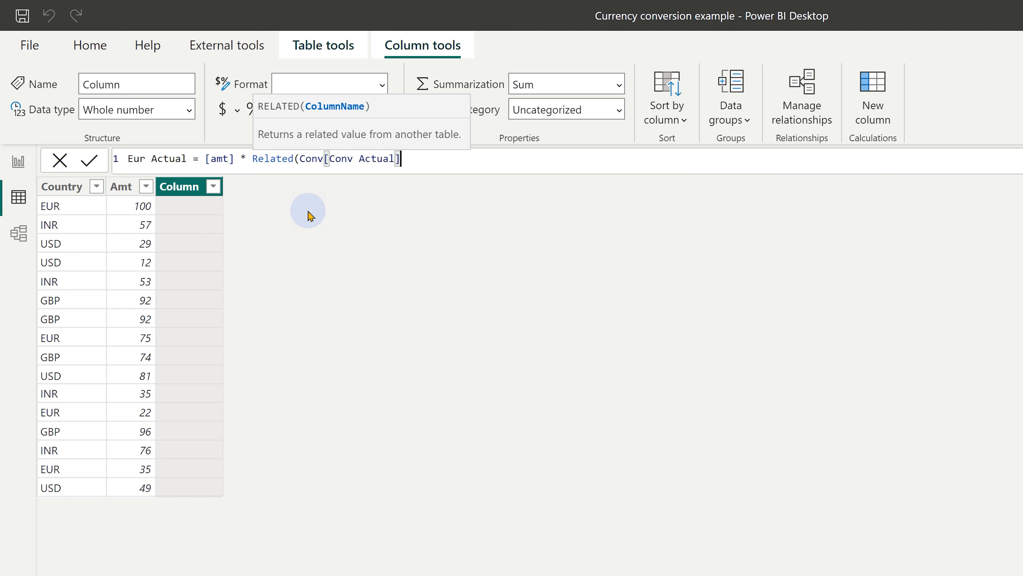
type(")")
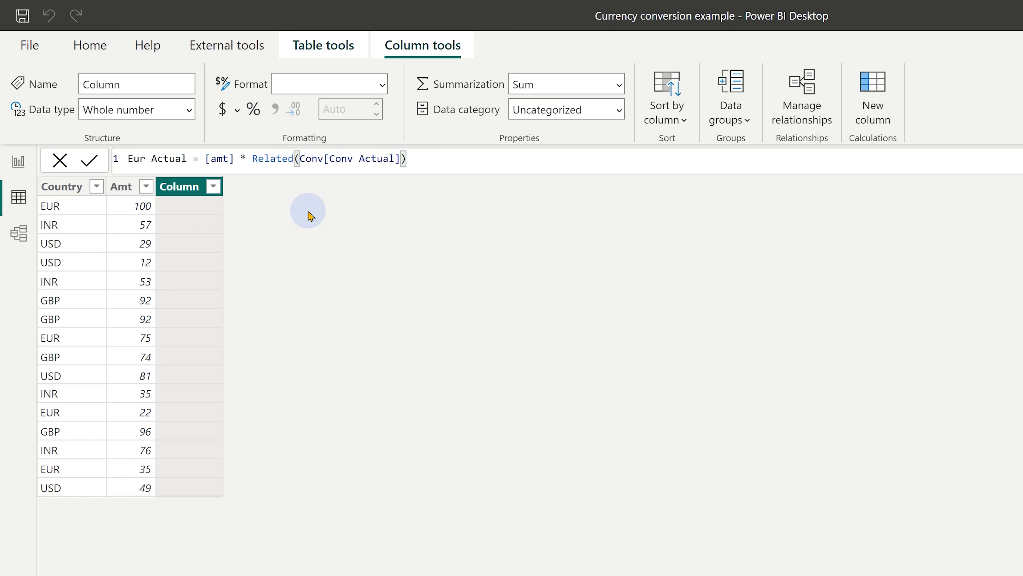
key("Return")
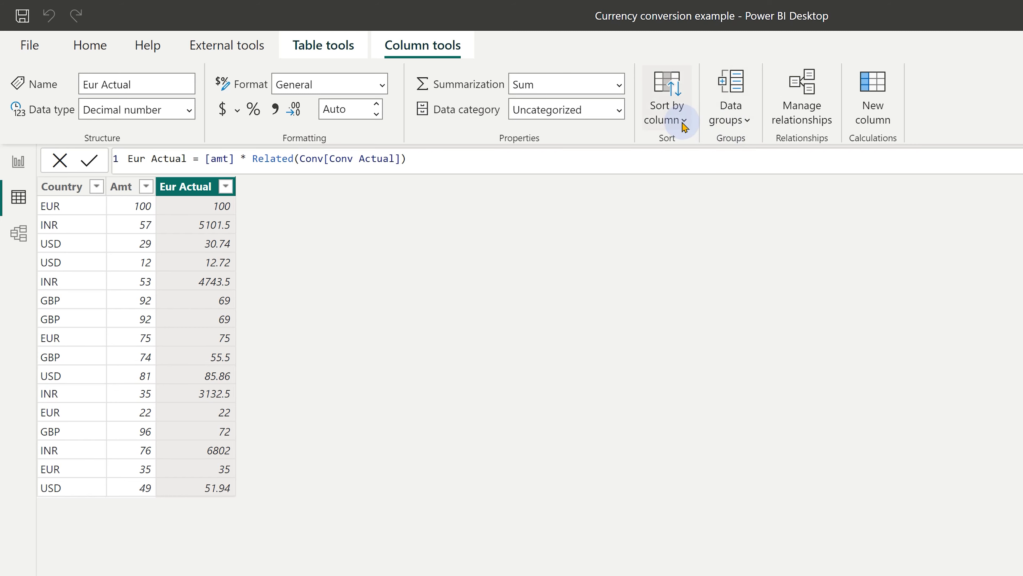
Add a calculated column to the Transaction table with the formula Eur Budget = [amt] * related(Conv[Conv Budget]).
left_click(897, 107)
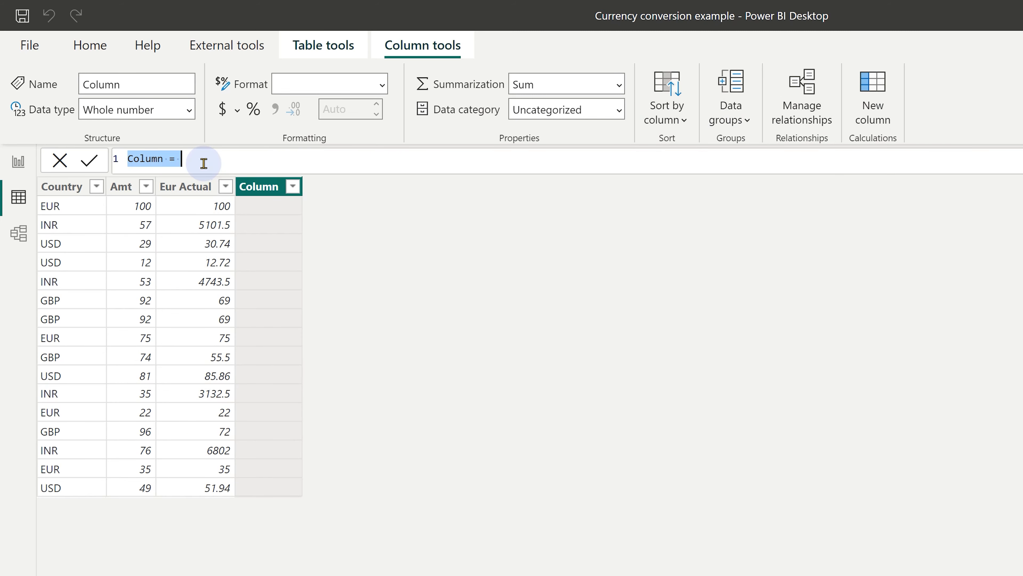
type("EUR Budge")
key("BackSpace")
key("BackSpace")
key("BackSpace")
key("BackSpace")
key("BackSpace")
key("BackSpace")
key("BackSpace")
key("BackSpace")
type("ur Budget =[amt] *")
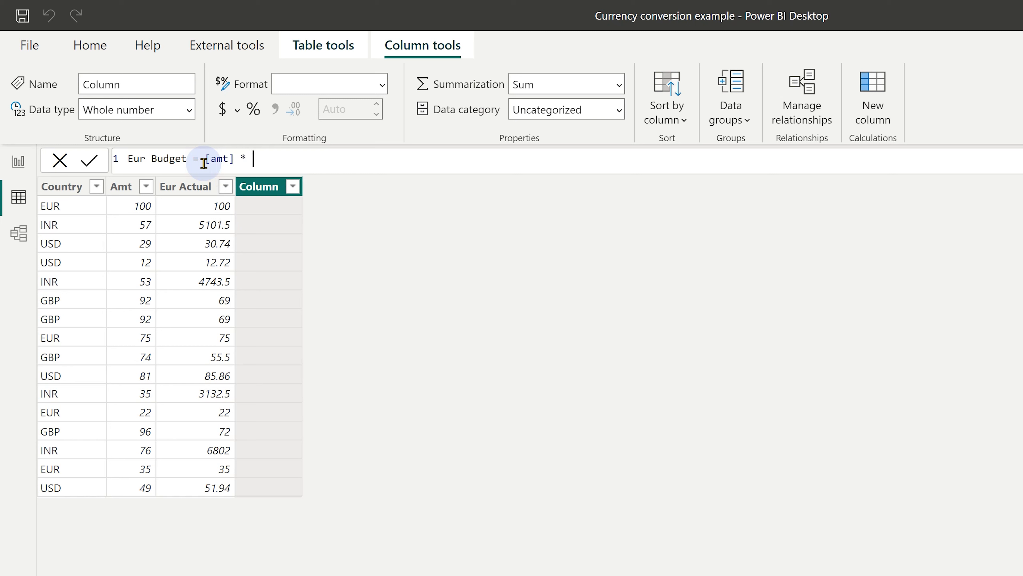
type("related(")
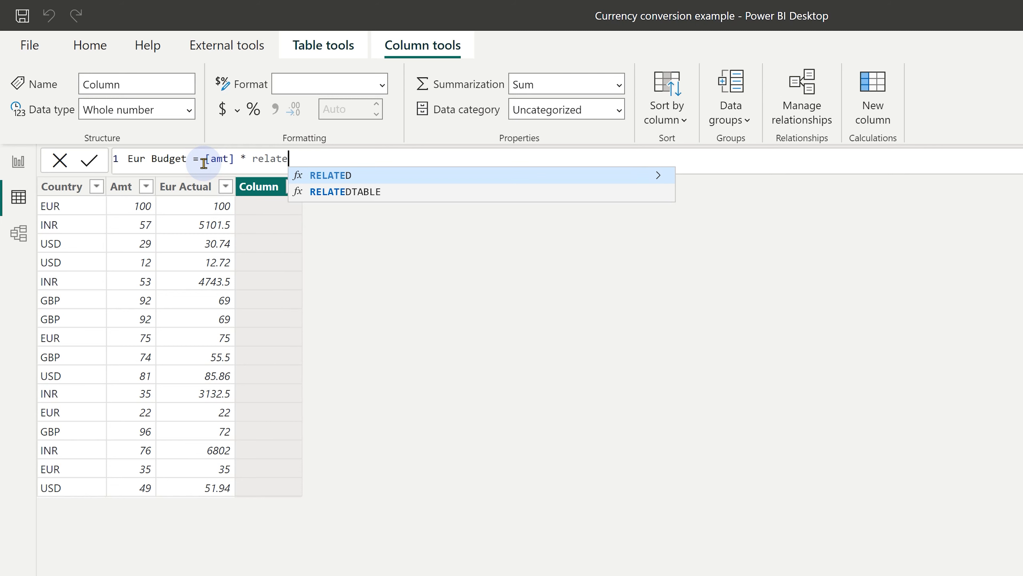
key("Down")
key("Down")
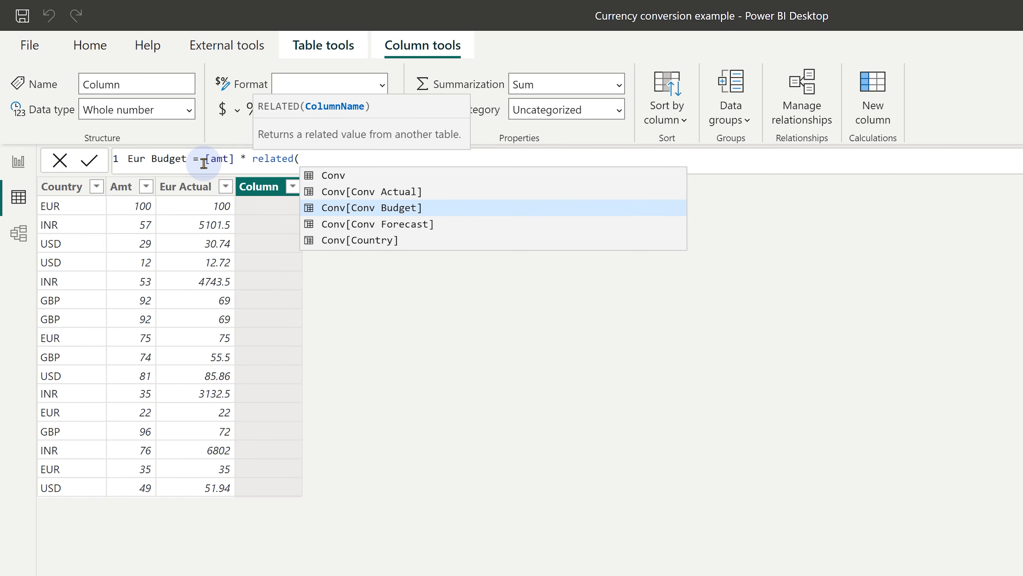
key("Tab")
type(")")
key("Return")
Add a calculated column to the Transaction table with the formula Eur Forecast = [amt] * related(Conv[Conv Forecast]).
left_click(873, 97)
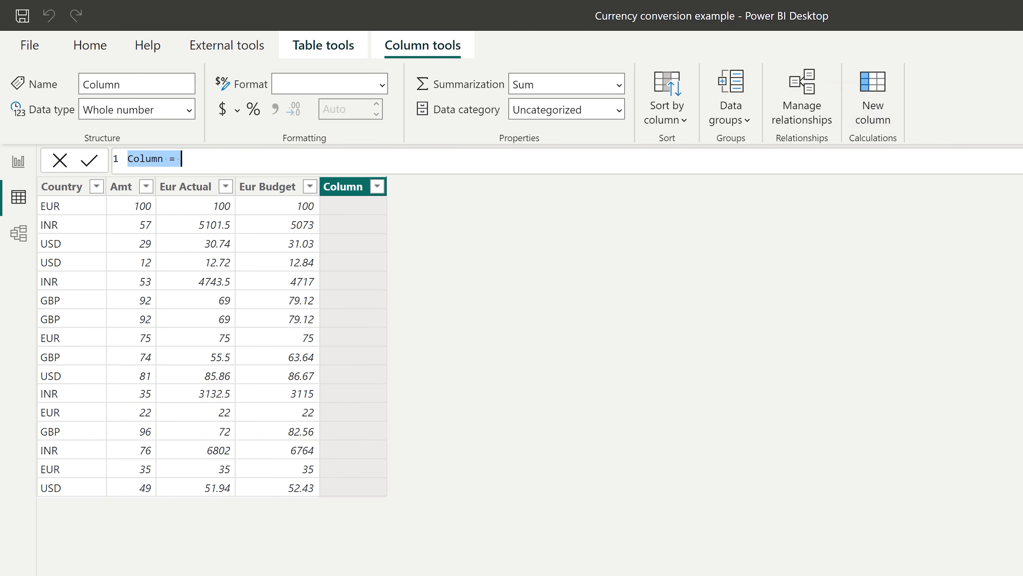
type("Eur Forecast = [amt] * related(Conv[Conv Forecast])")
key("Return")
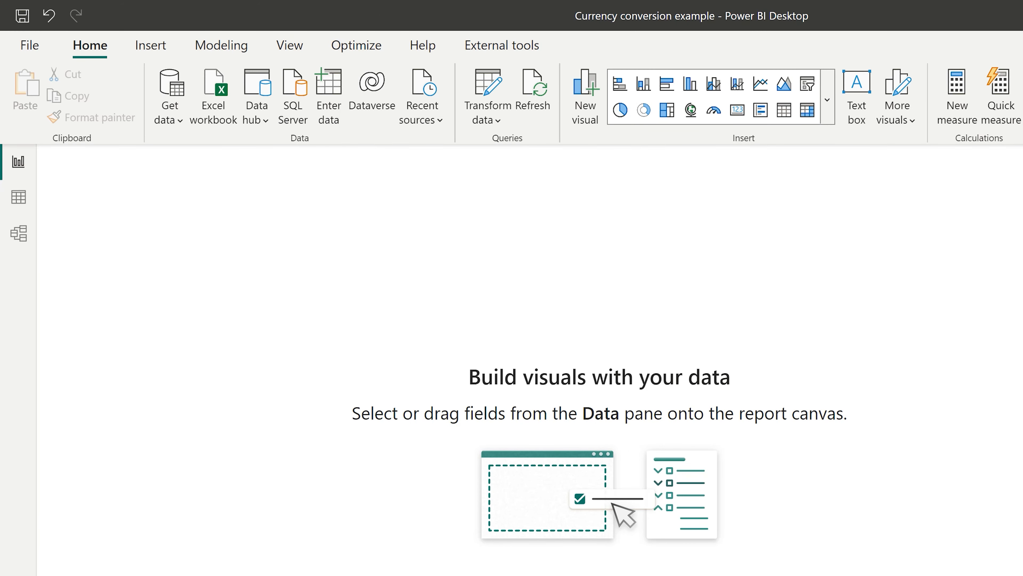
Build a matrix on the report page with Country as rows and Amt as values, and enlarge it.
left_click_drag(1022, 290, 372, 283)
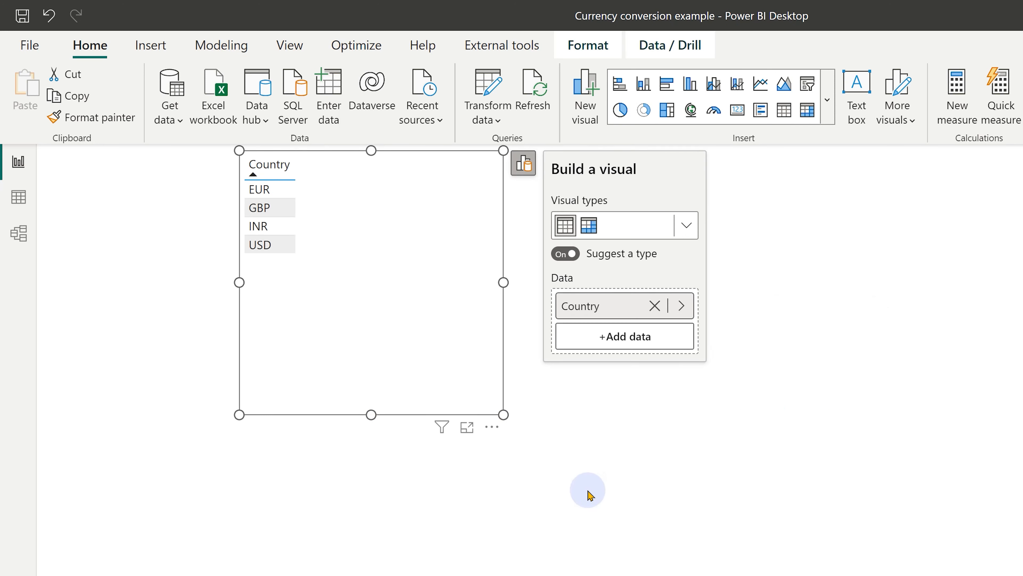
left_click_drag(1022, 279, 363, 240)
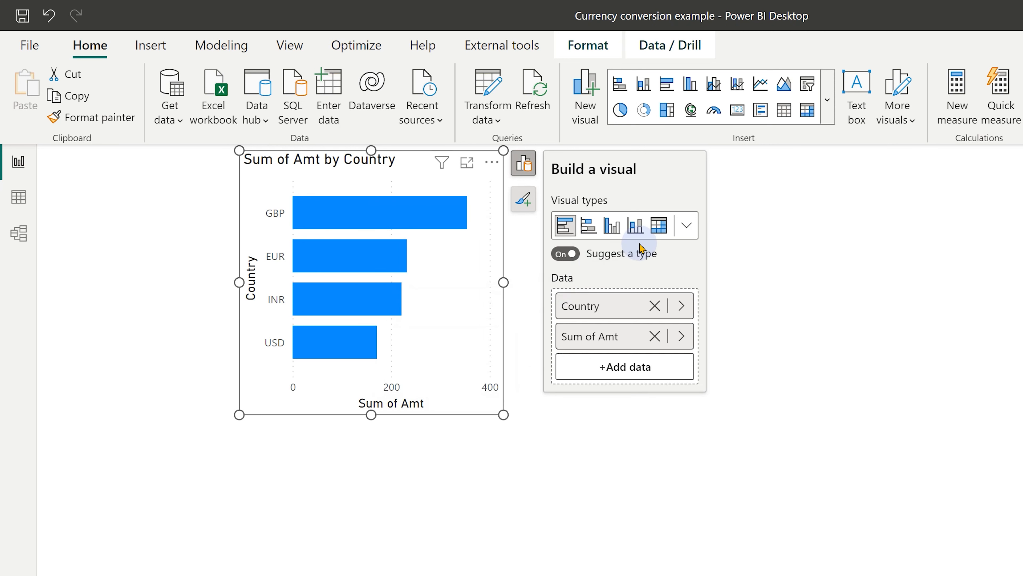
left_click(659, 225)
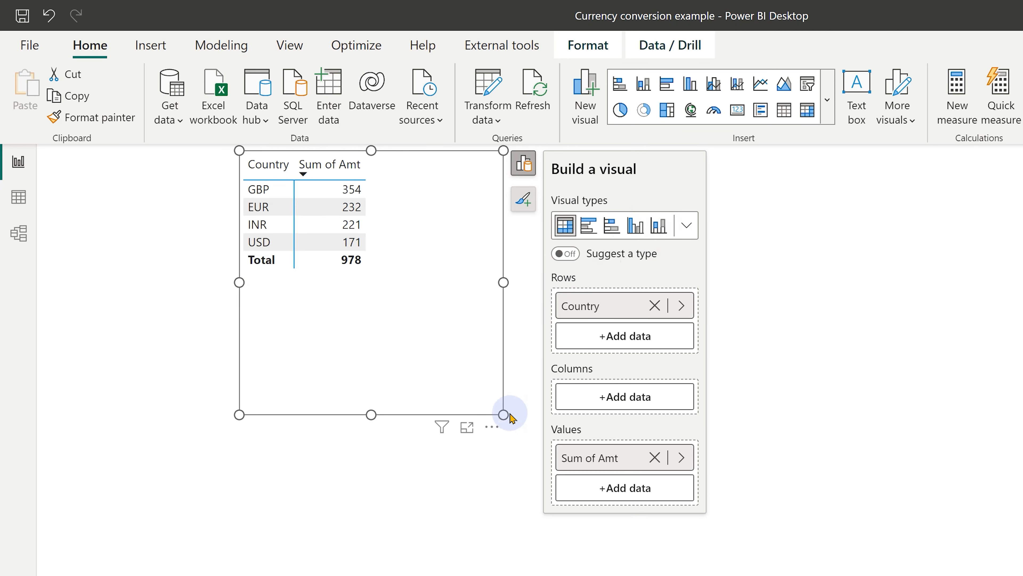
left_click_drag(504, 415, 945, 559)
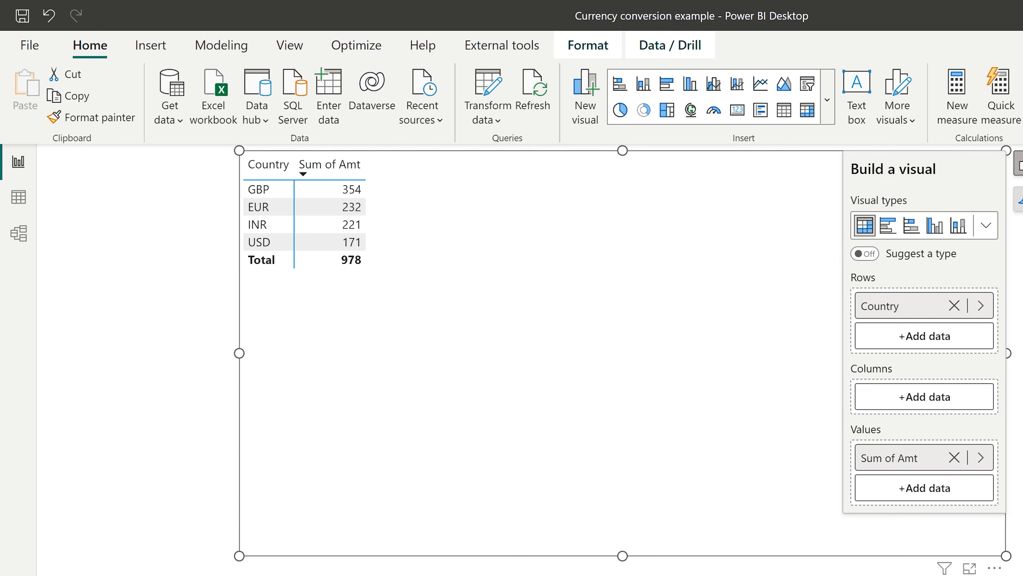
Add Eur Actual, Eur Budget and Eur Forecast to the matrix's values.
left_click_drag(1021, 322, 921, 487)
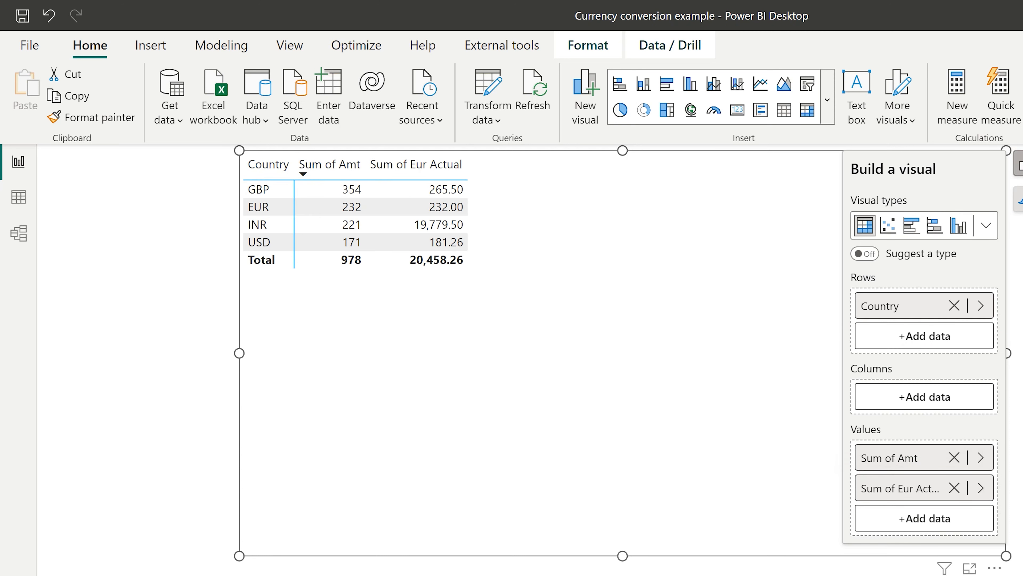
left_click_drag(1021, 514, 920, 526)
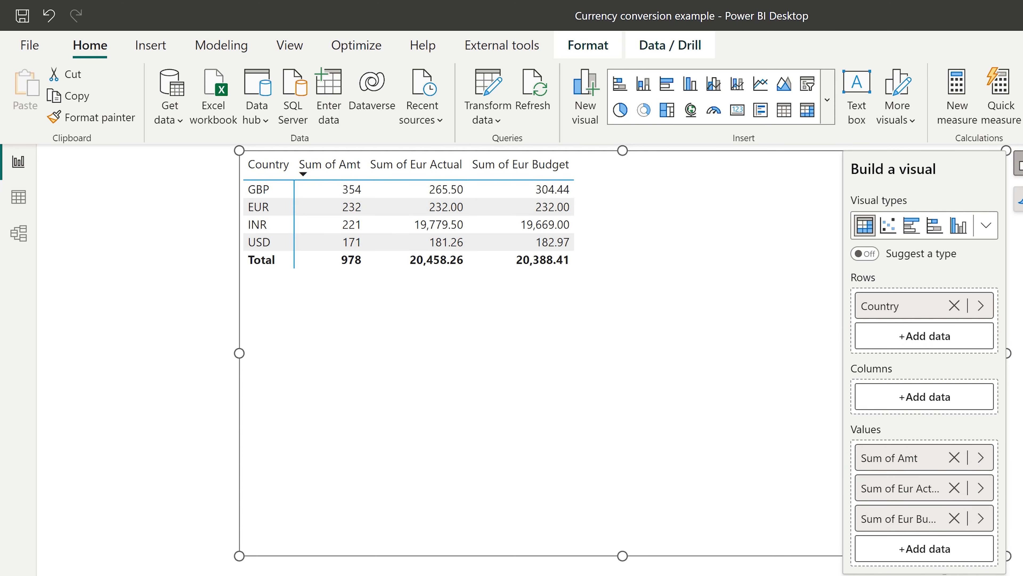
left_click_drag(1021, 516, 975, 549)
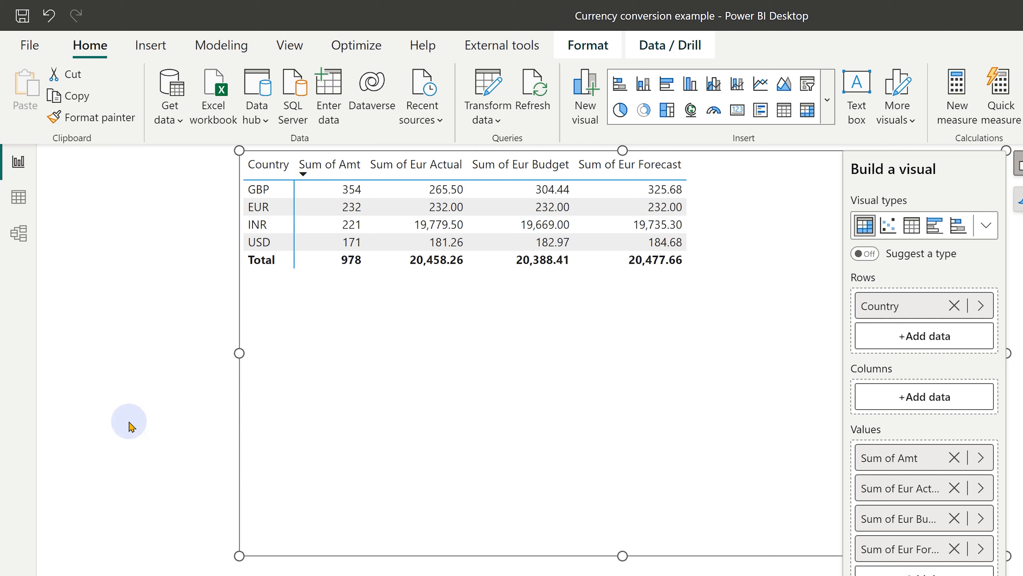
Return to the data rows of the Transaction table.
left_click(15, 201)
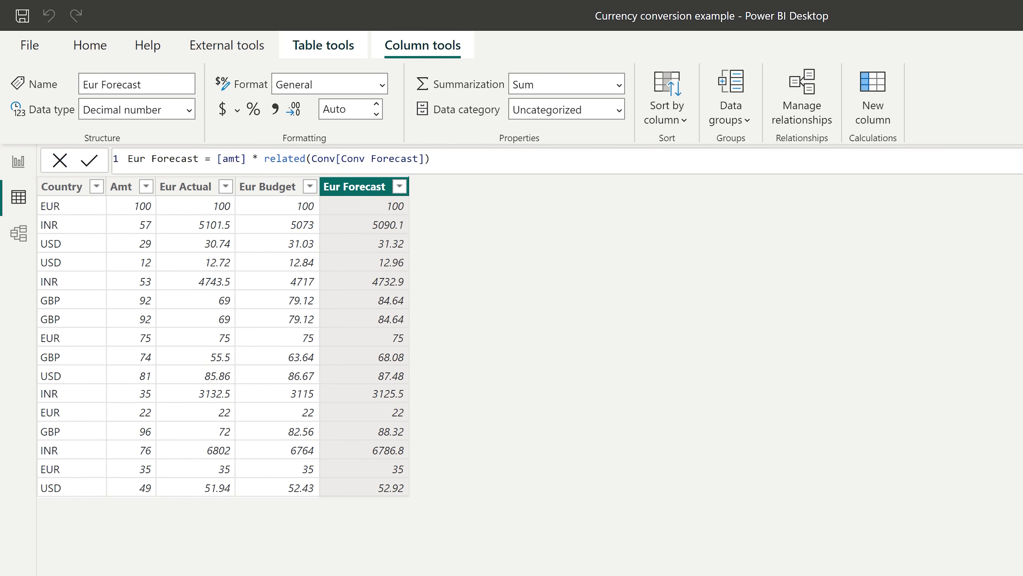